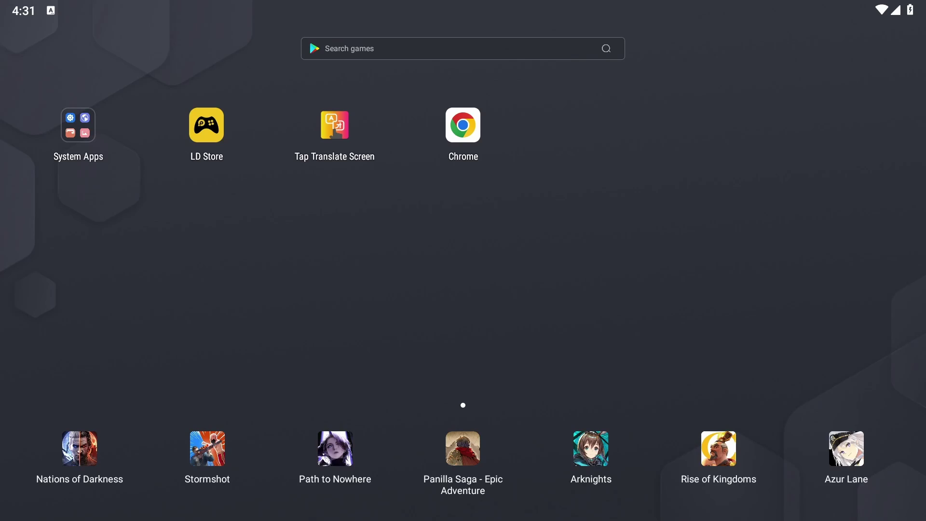
left_click(463, 130)
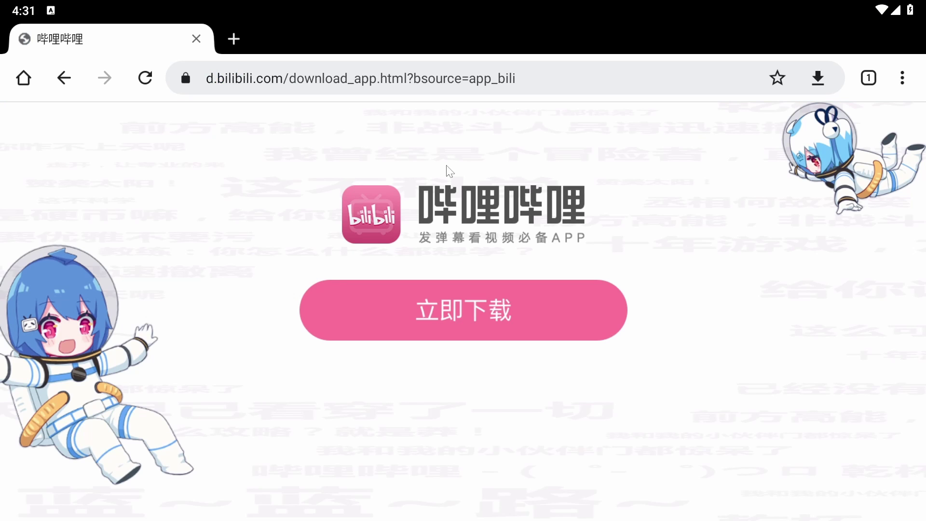
left_click(474, 86)
type("https://app.bilibili.com/")
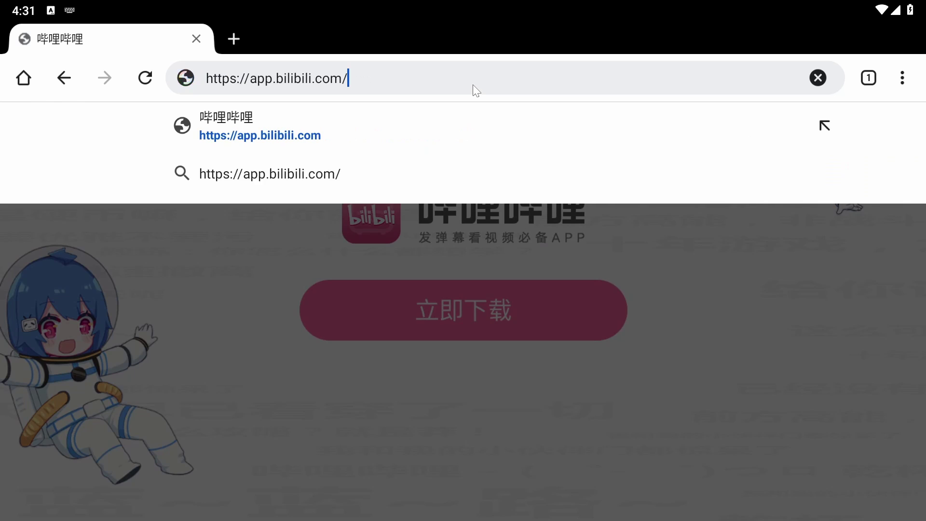
key("Return")
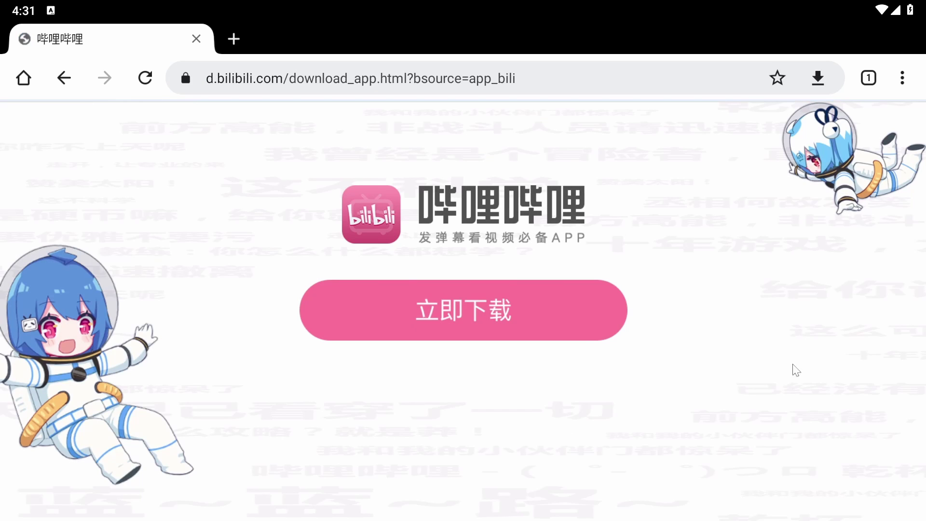
Download the bilibili APK, accepting the harmful-file warning with Download anyway.
left_click(506, 320)
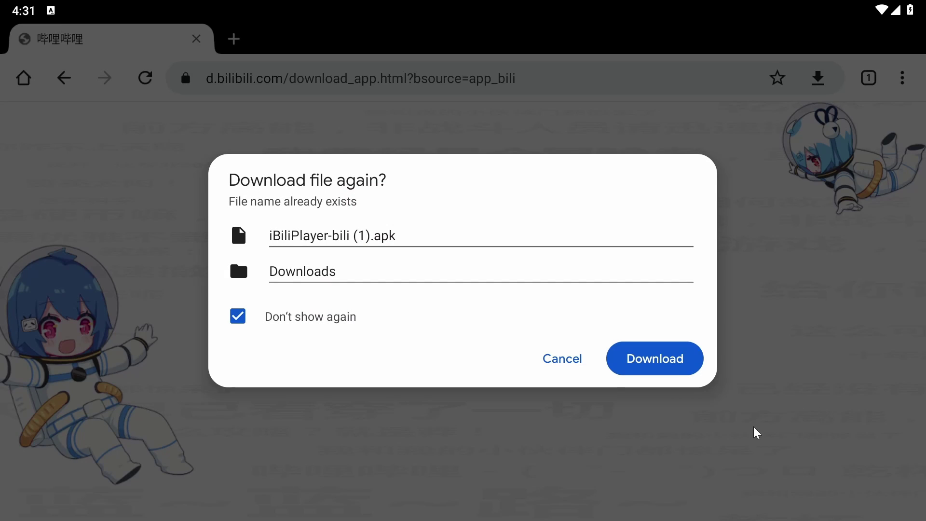
left_click(682, 362)
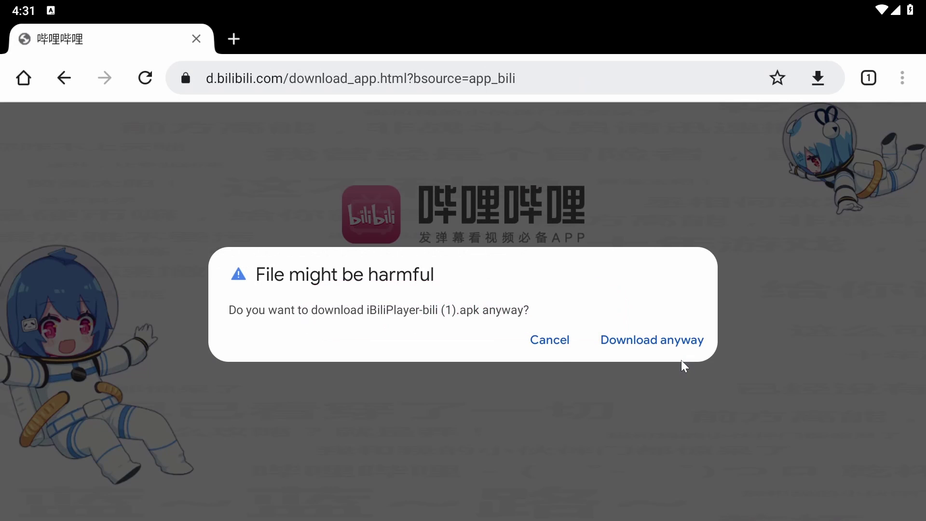
left_click(632, 343)
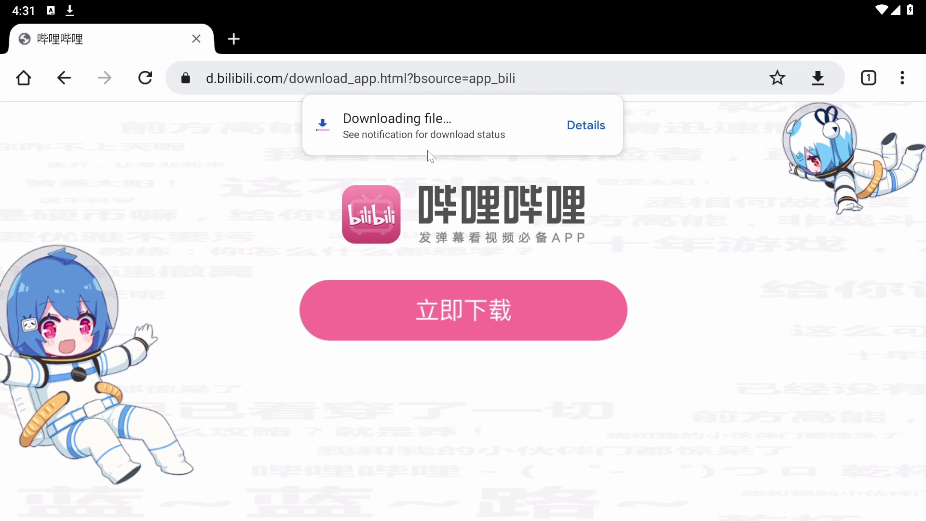
Watch the download finish in notifications, then open iBiliPlayer-bili (1).apk to install it.
left_click_drag(120, 10, 102, 263)
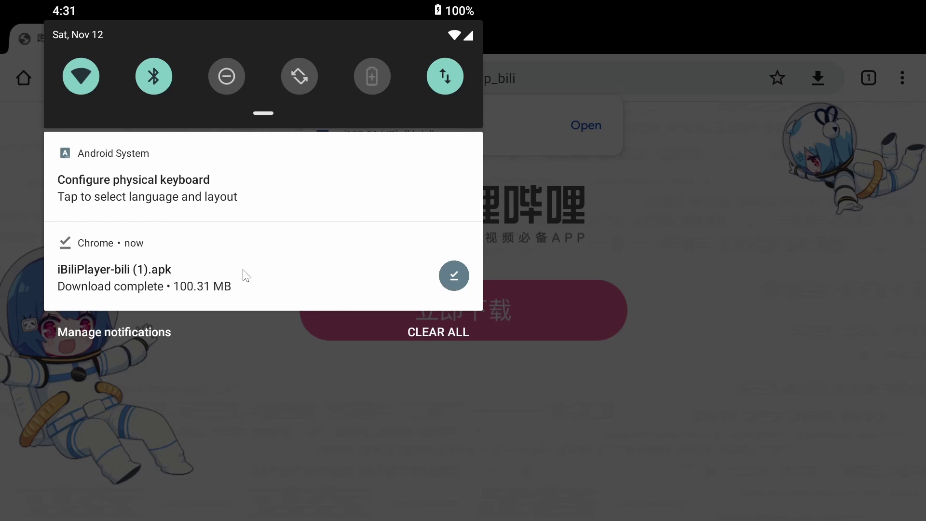
left_click(670, 360)
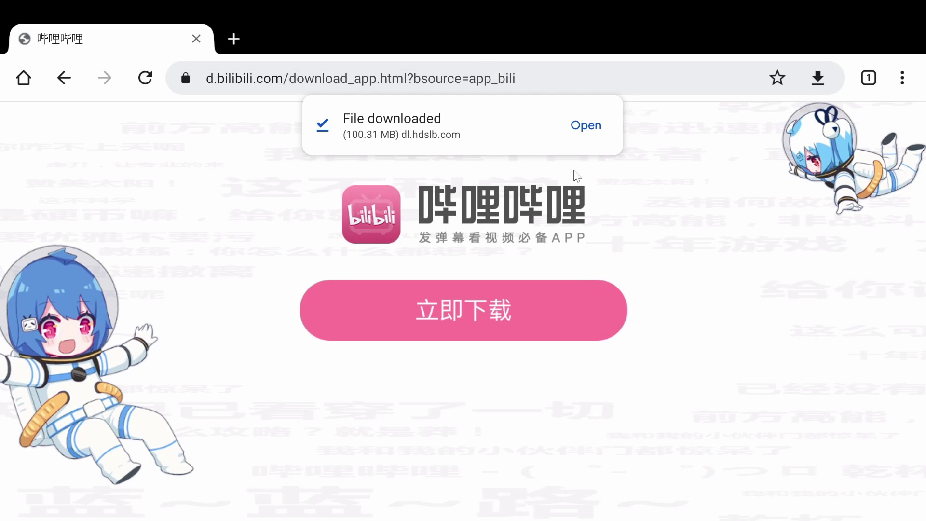
left_click(586, 126)
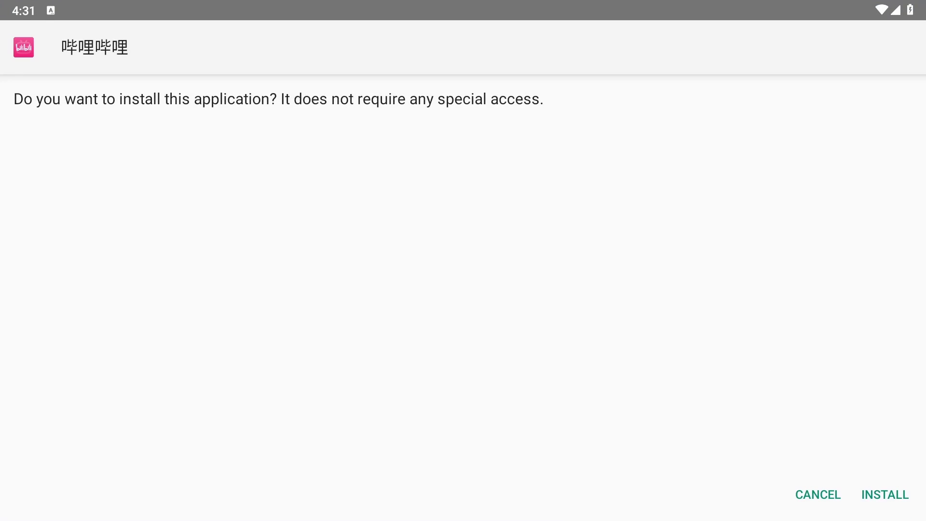
Install 哔哩哔哩 from the package installer and launch it.
left_click(886, 496)
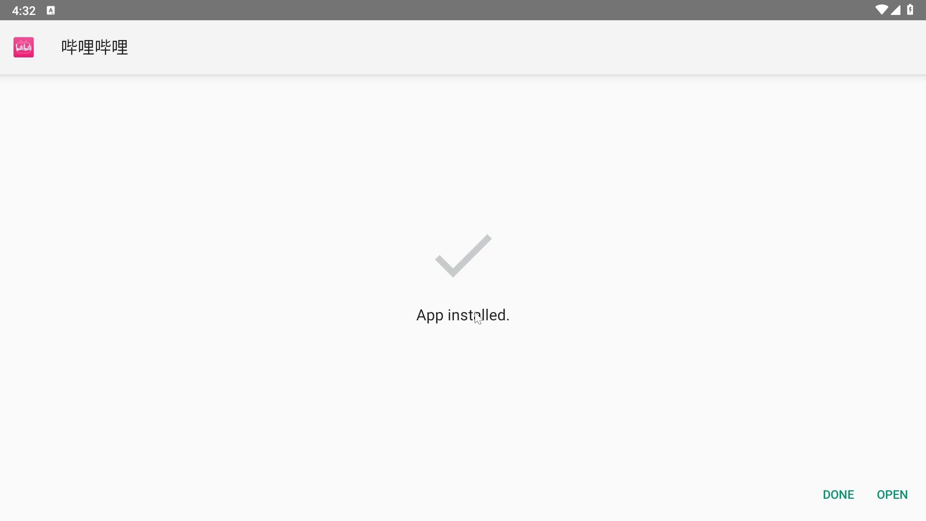
left_click(893, 495)
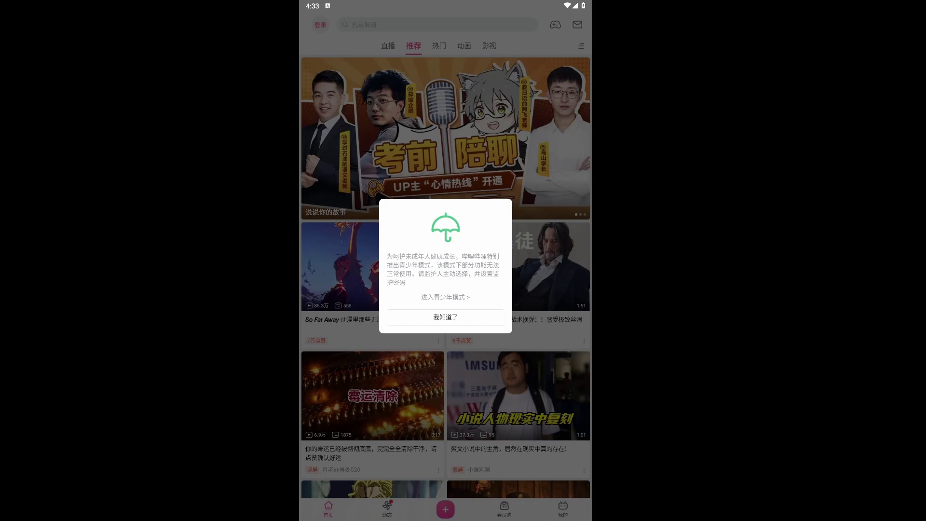
Dismiss the teen-mode notice and login popup, then set the phone login region to 美国.
left_click(435, 320)
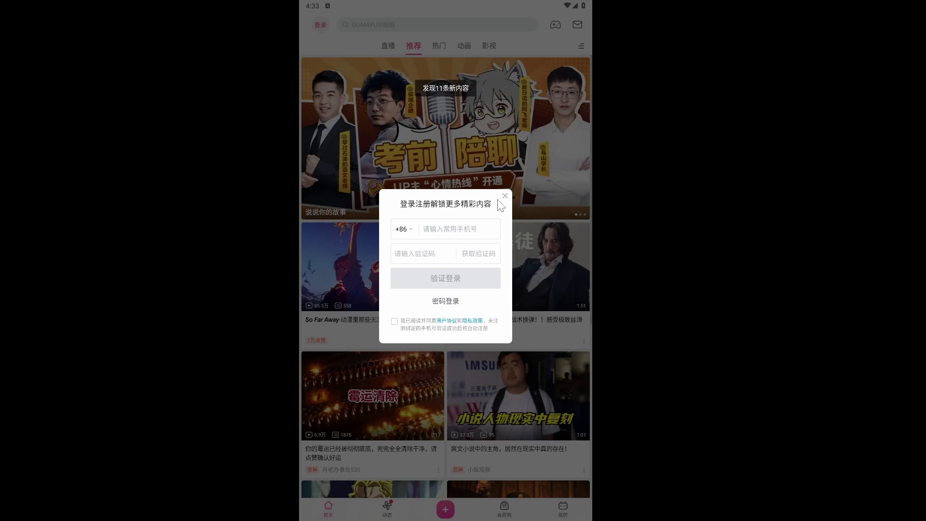
left_click(504, 196)
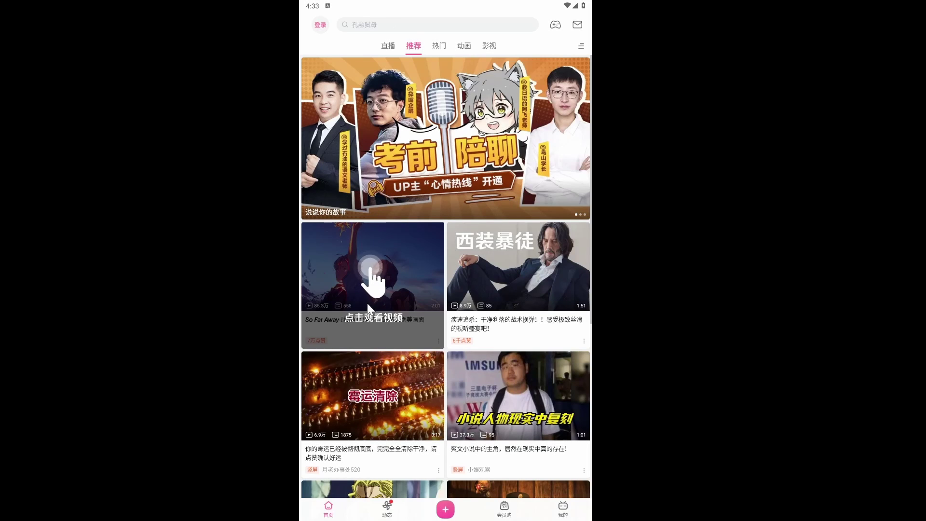
left_click(321, 26)
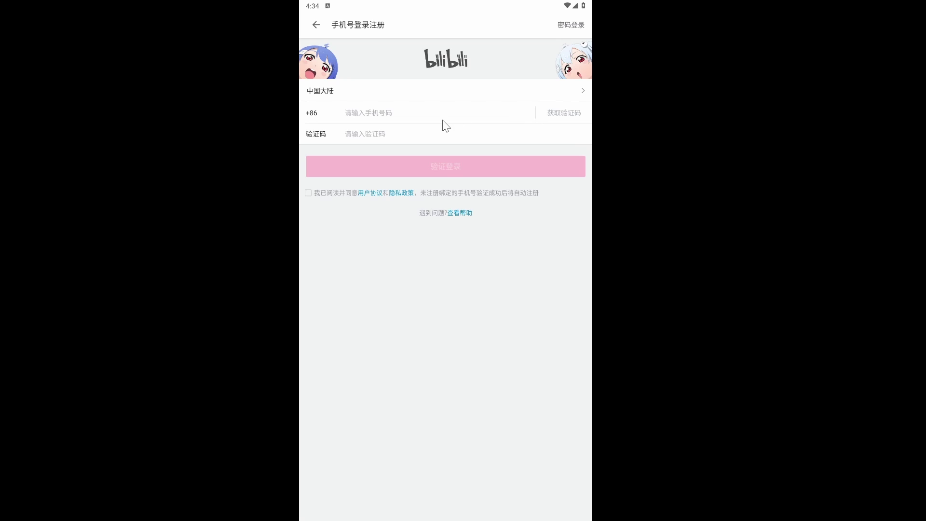
left_click(343, 121)
left_click(324, 91)
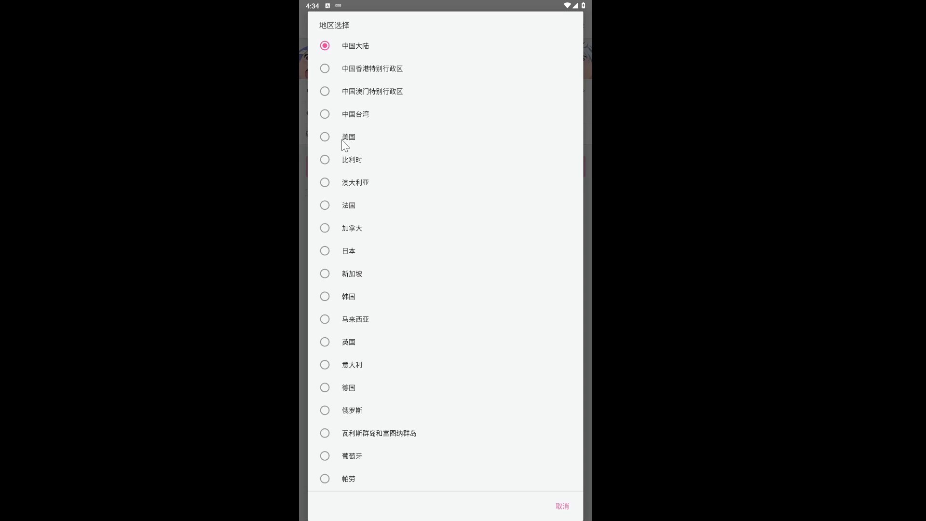
left_click(326, 139)
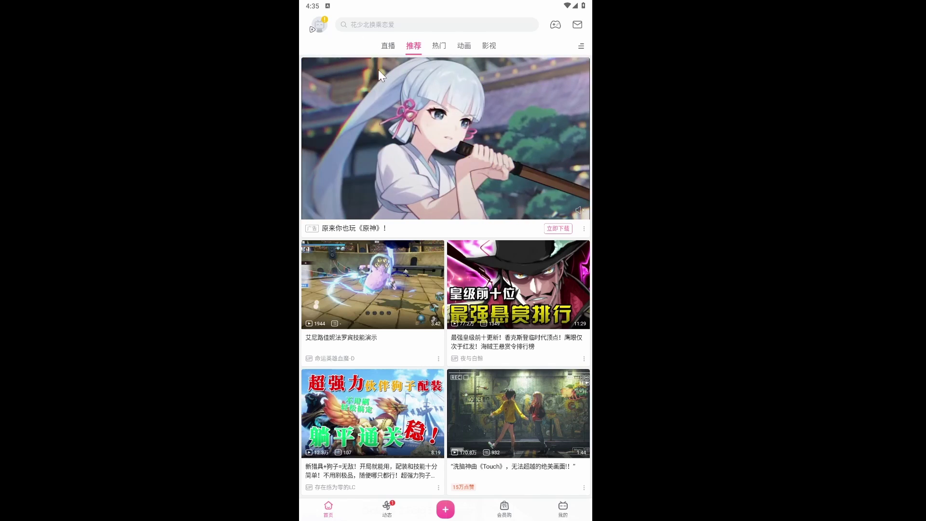
Leave the featured video and go to the 我的 profile page, scrolling to the game center.
left_click(321, 27)
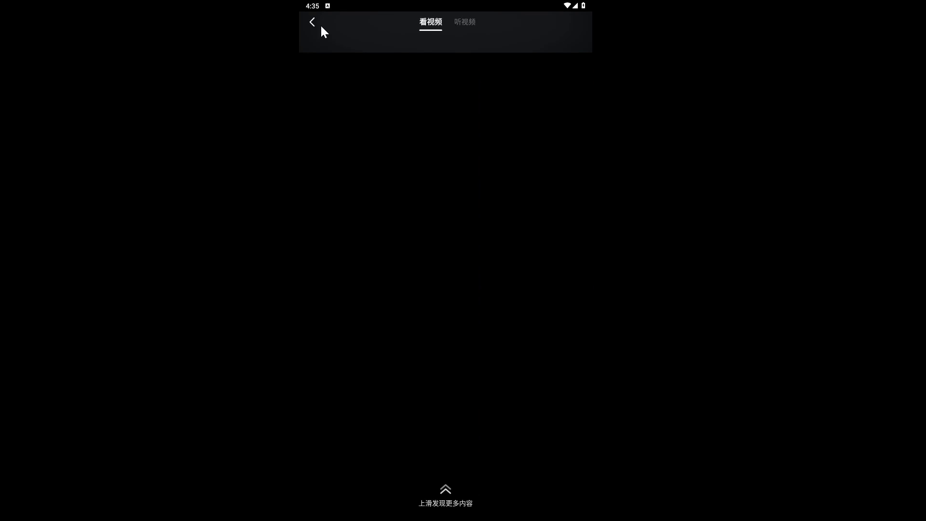
left_click(311, 24)
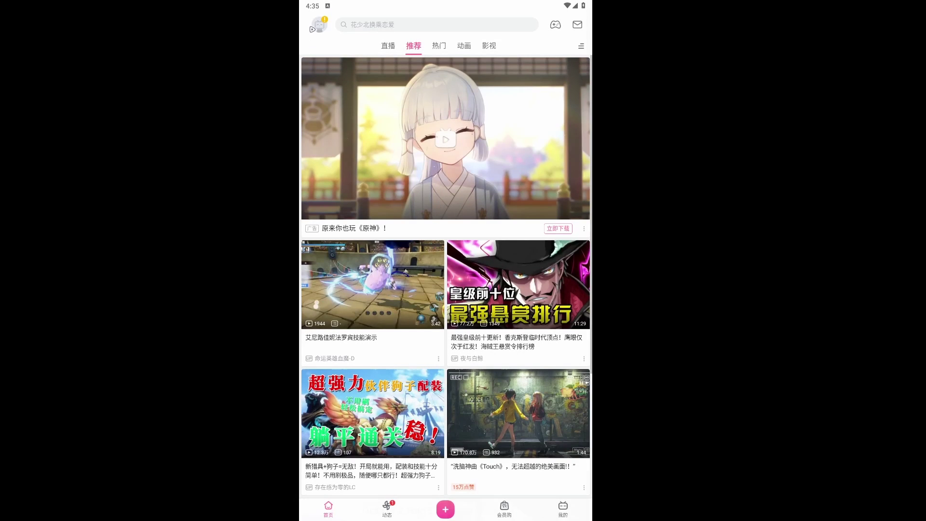
left_click(568, 513)
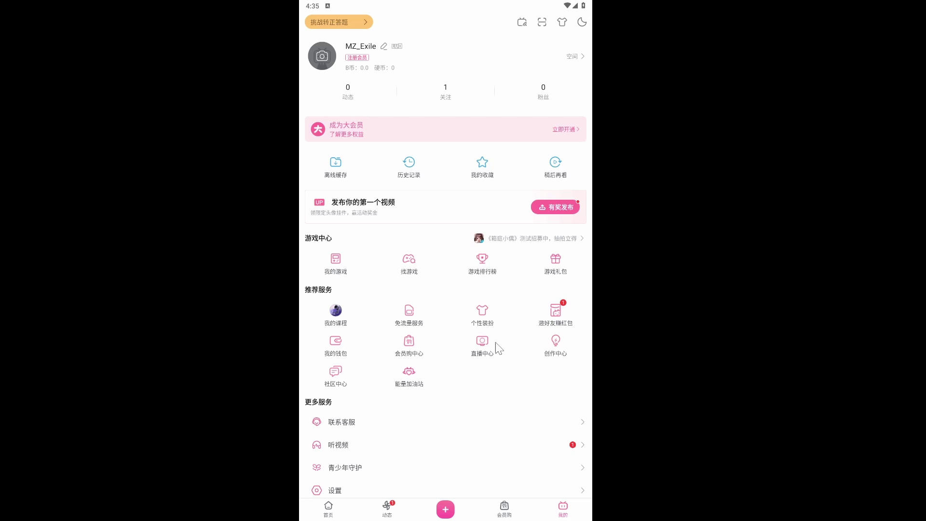
scroll(414, 265, "down", 1)
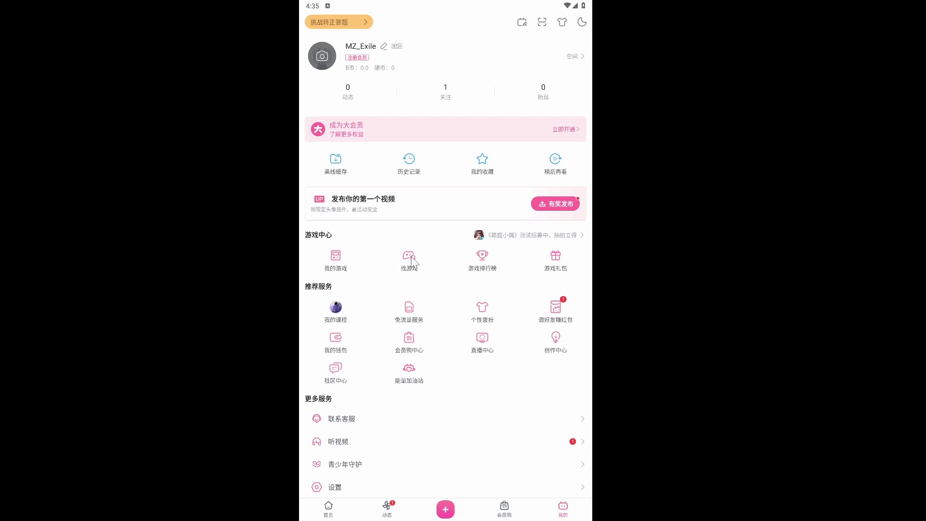
Browse the game category list looking for a game.
left_click(409, 257)
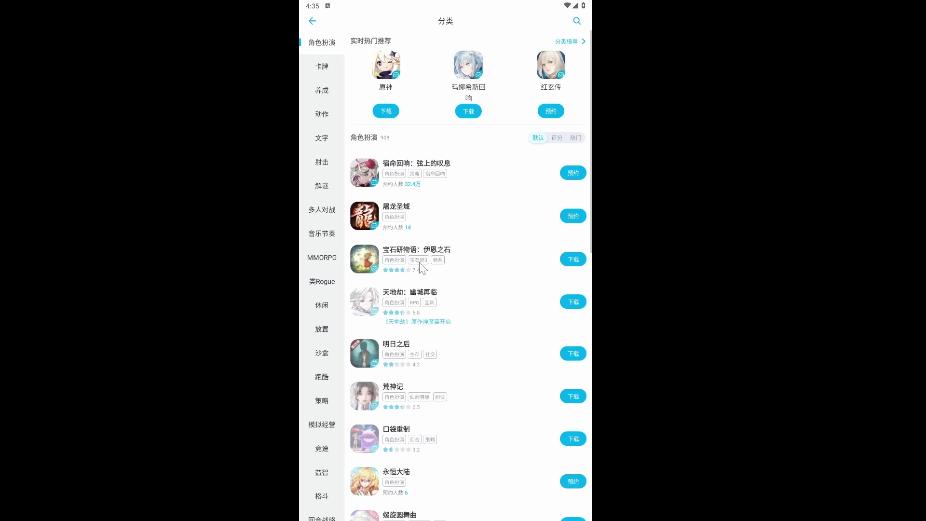
scroll(440, 304, "down", 15)
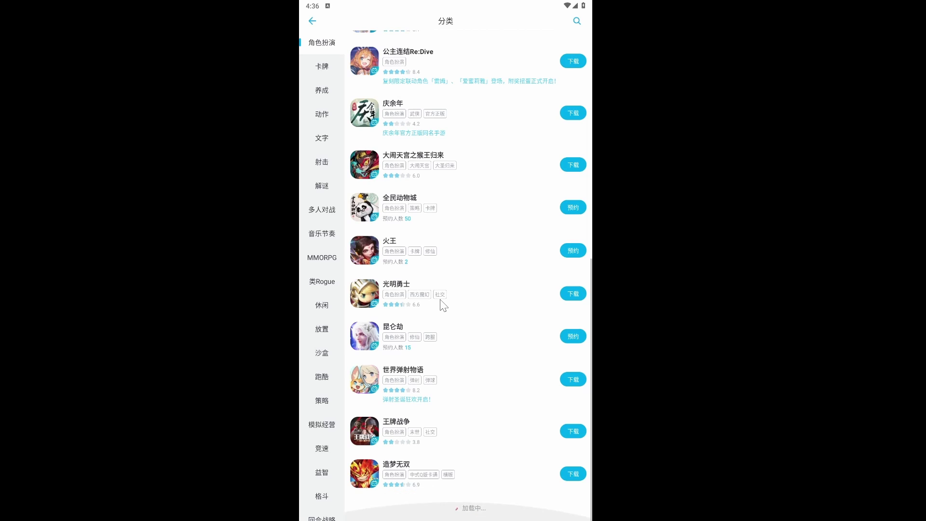
scroll(442, 305, "down", 8)
scroll(442, 305, "down", 9)
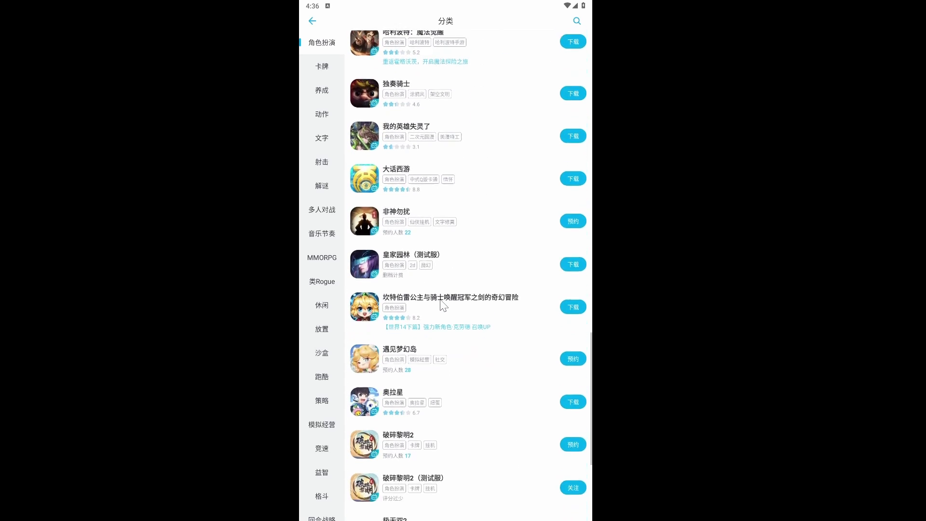
scroll(443, 305, "down", 10)
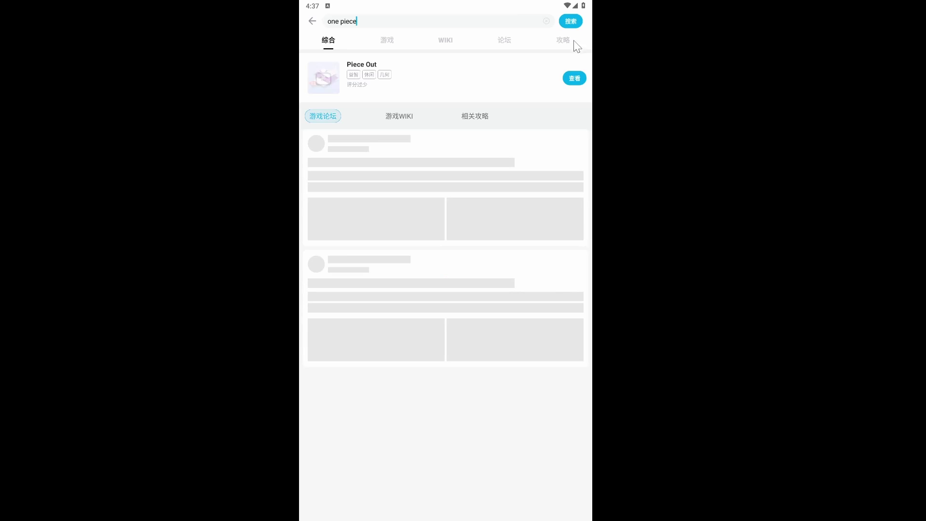
scroll(523, 135, "down", 1)
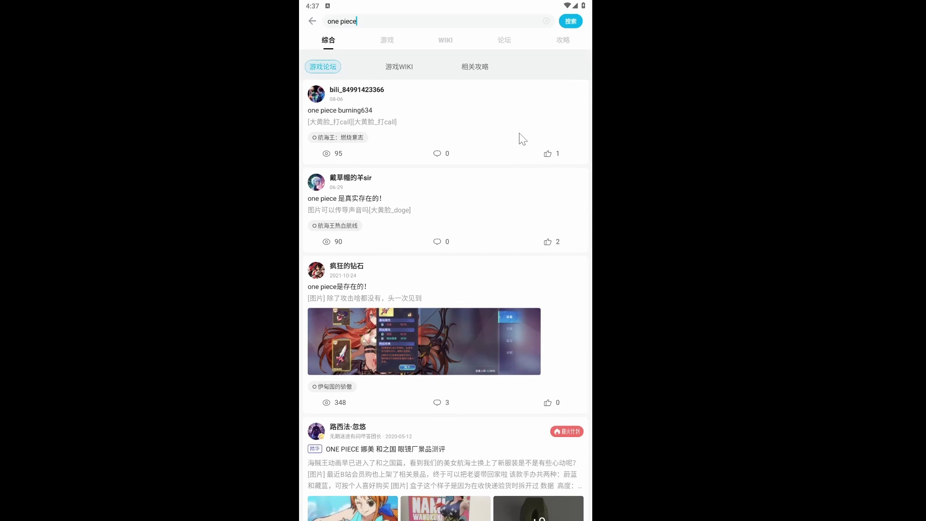
scroll(522, 139, "up", 1)
scroll(520, 140, "down", 2)
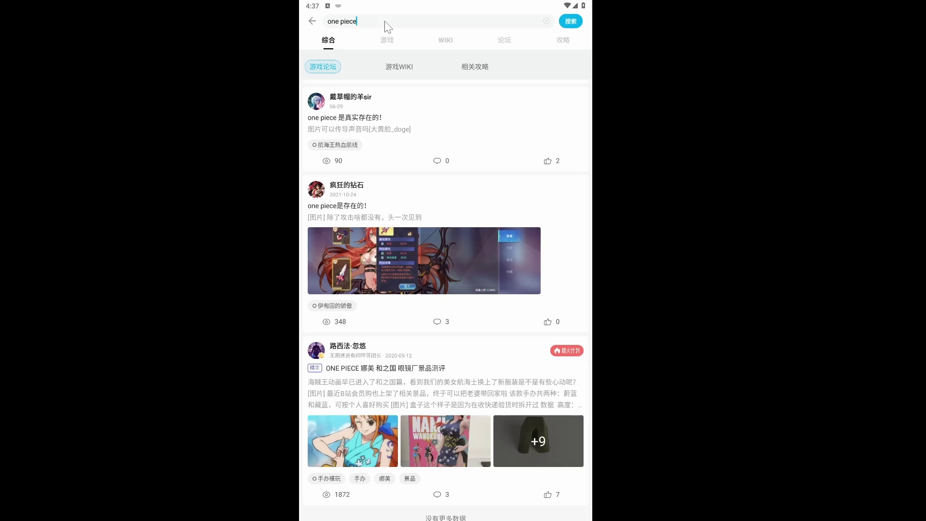
Search for 航海王热血航线 and open its game page.
key("BackSpace")
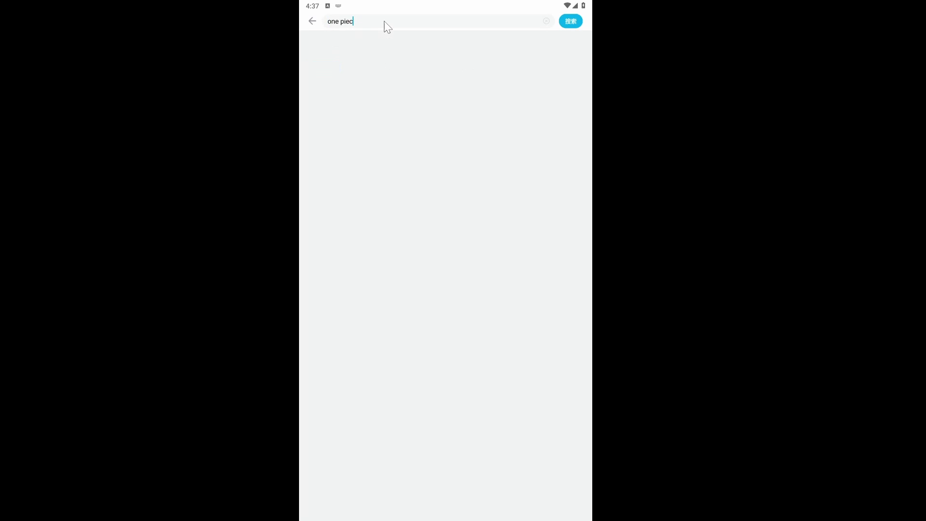
key("BackSpace")
key("BackSpace")
key("BackSpace")
key("BackSpace")
key("BackSpace")
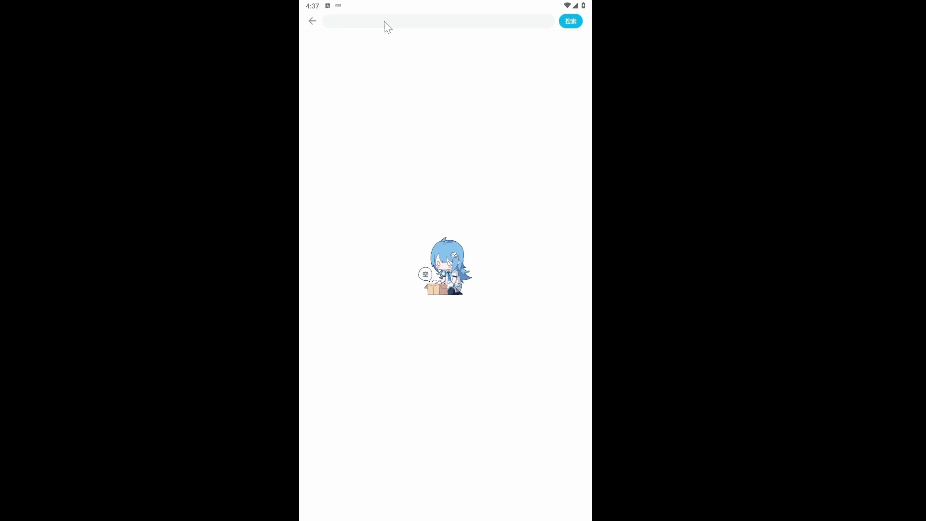
type("航海王热血航线")
left_click(571, 22)
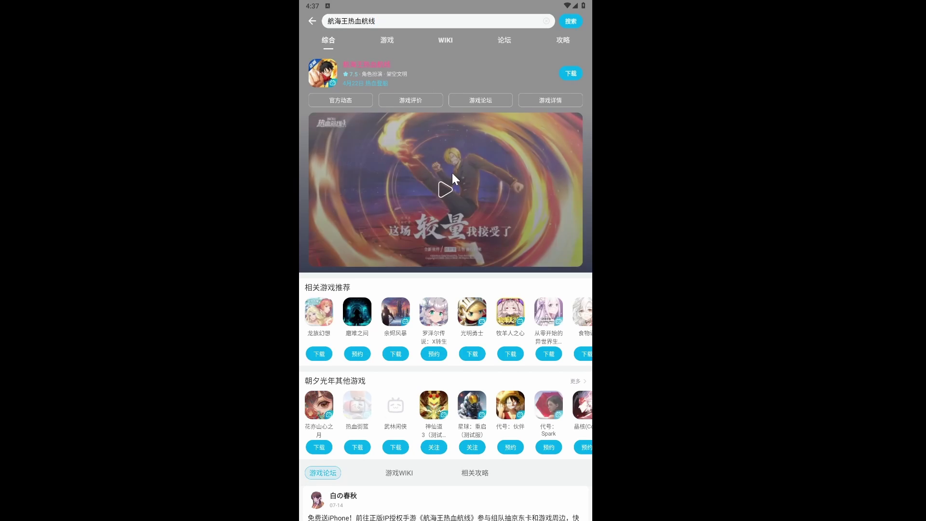
left_click(374, 66)
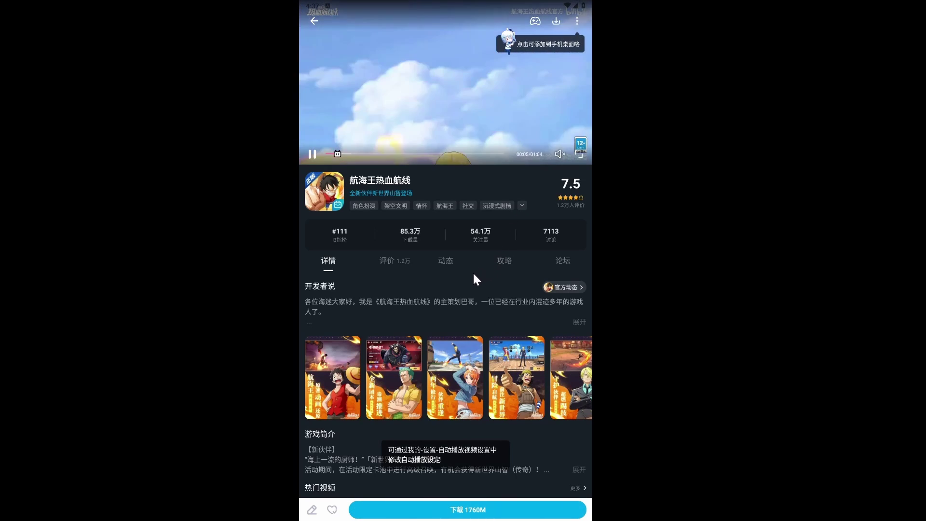
Download the 1760M 航海王热血航线 package and install it.
left_click(465, 513)
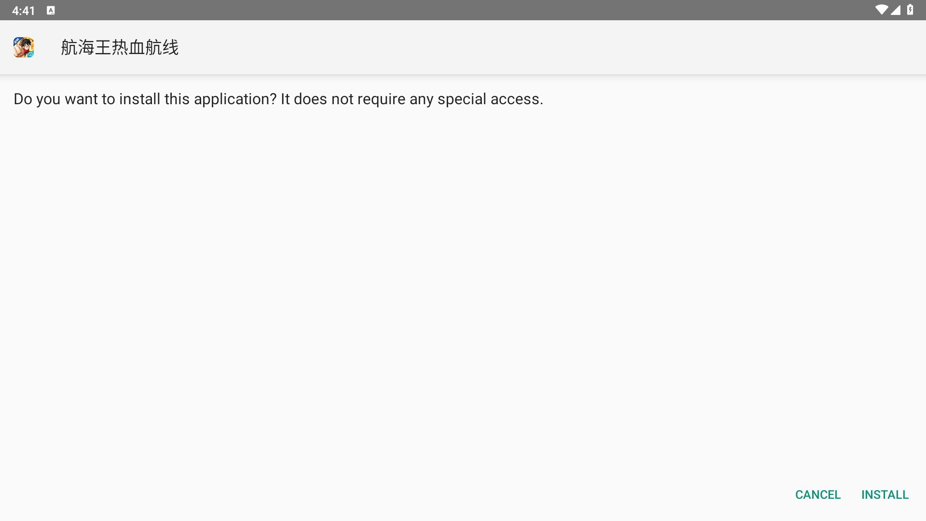
left_click(885, 494)
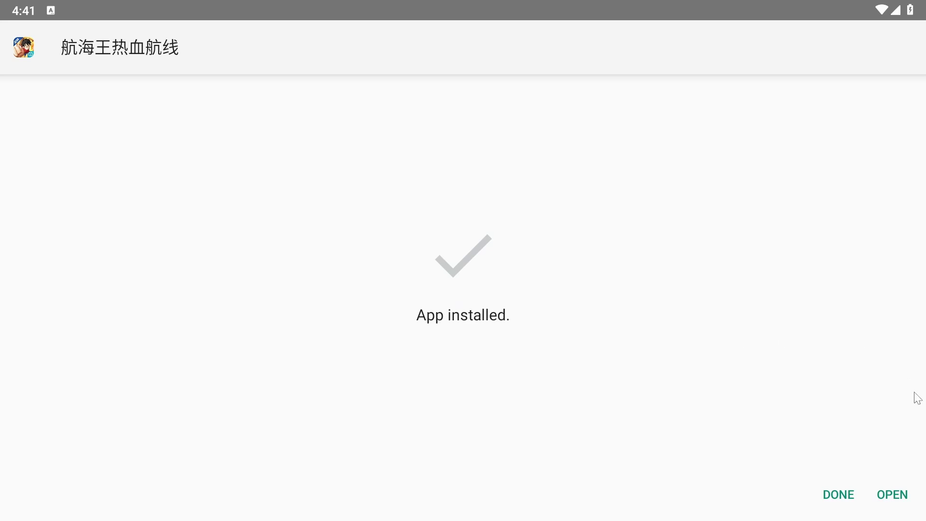
Launch 航海王热血航线 and accept the personal-info and bilibili privacy agreements.
left_click(905, 497)
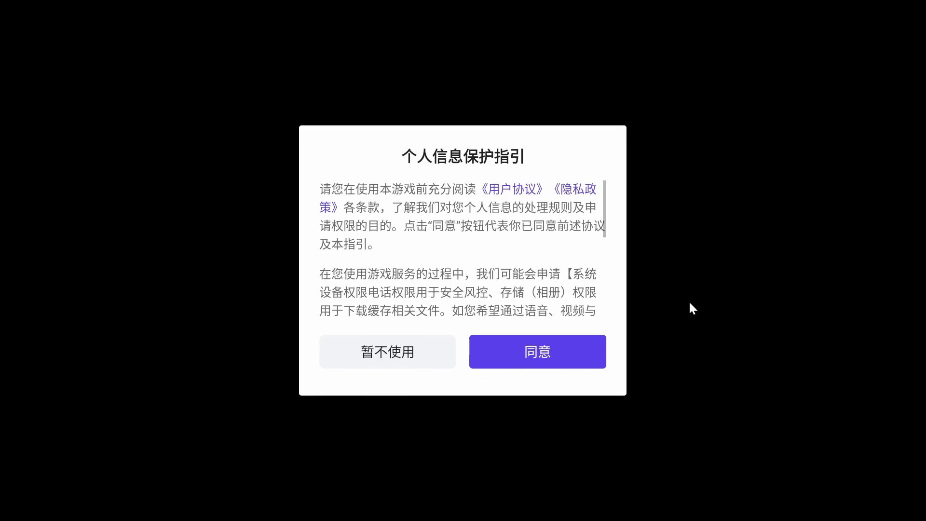
left_click(542, 352)
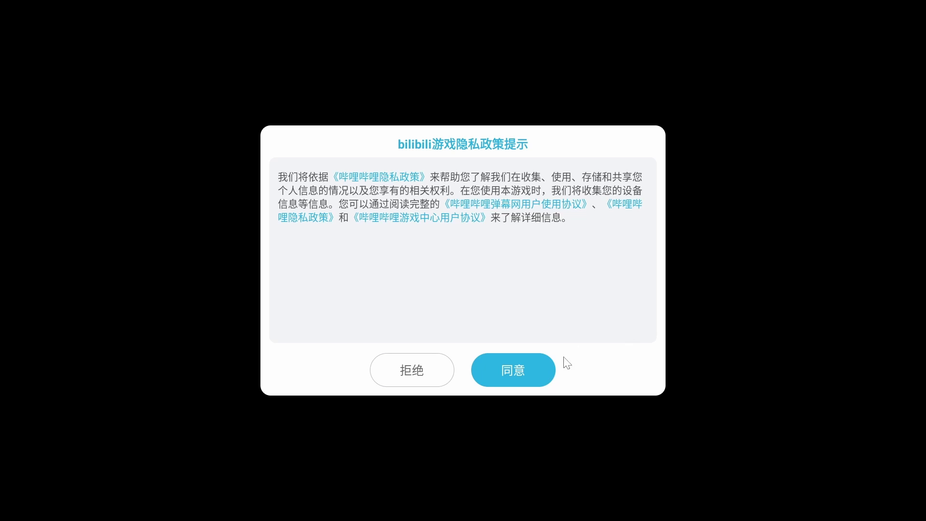
left_click(523, 370)
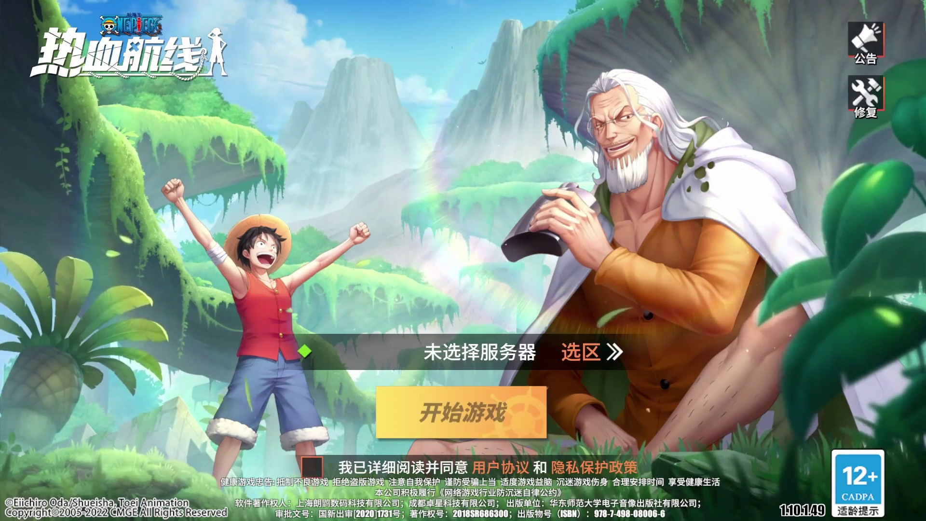
Tick the user agreement, start the game and authorize login with the bilibili account.
left_click(319, 465)
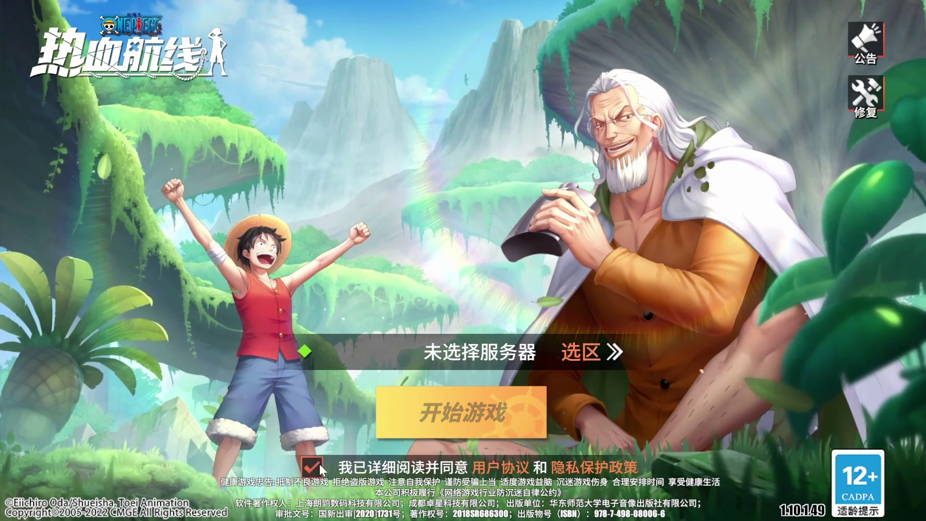
left_click(493, 400)
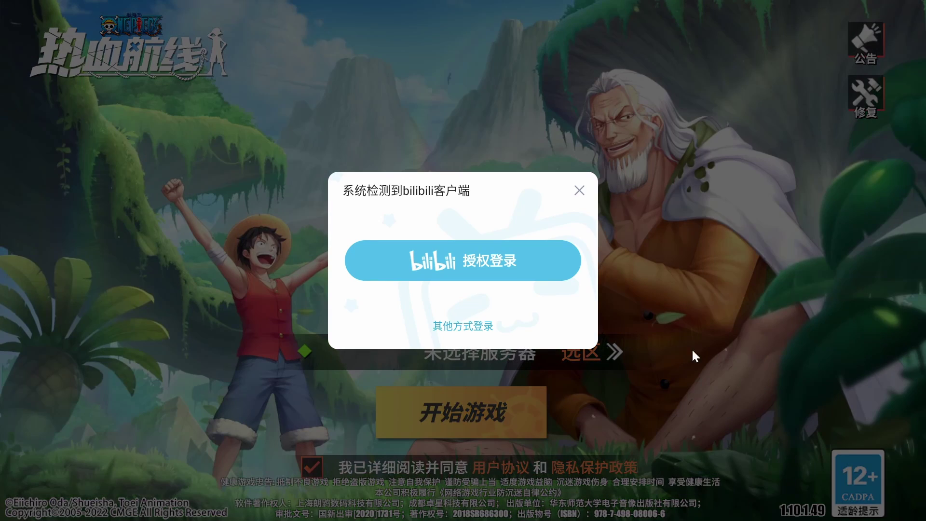
left_click(471, 259)
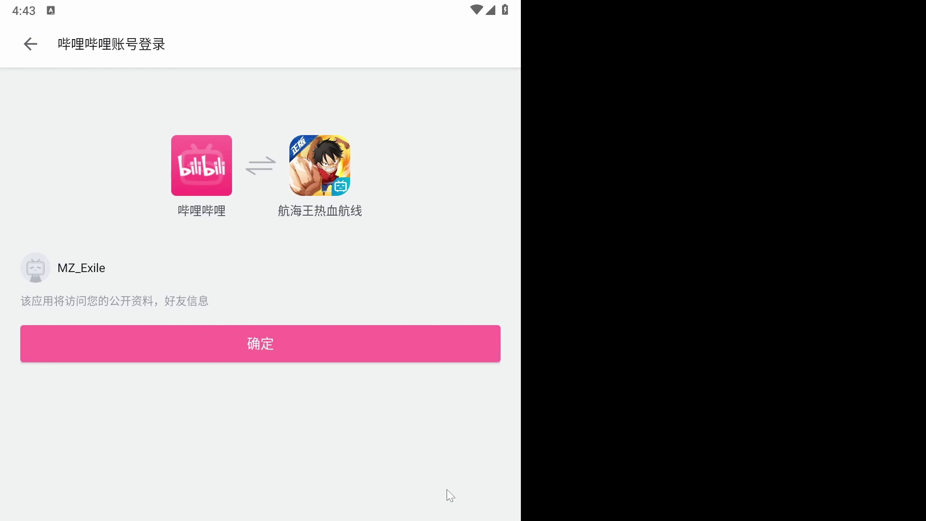
left_click(263, 345)
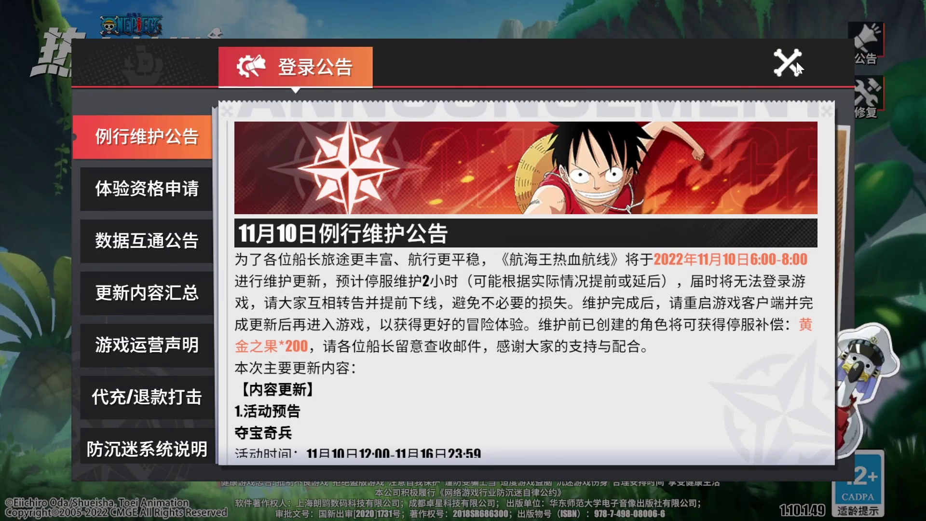
Close the announcement, browse the server tabs, and start the game on 1938区 枭猛击.
left_click(794, 62)
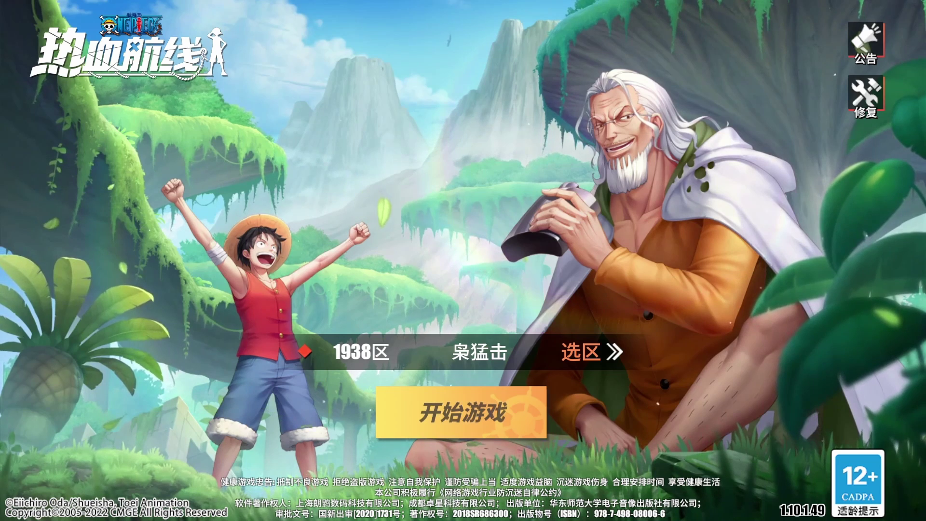
left_click(596, 353)
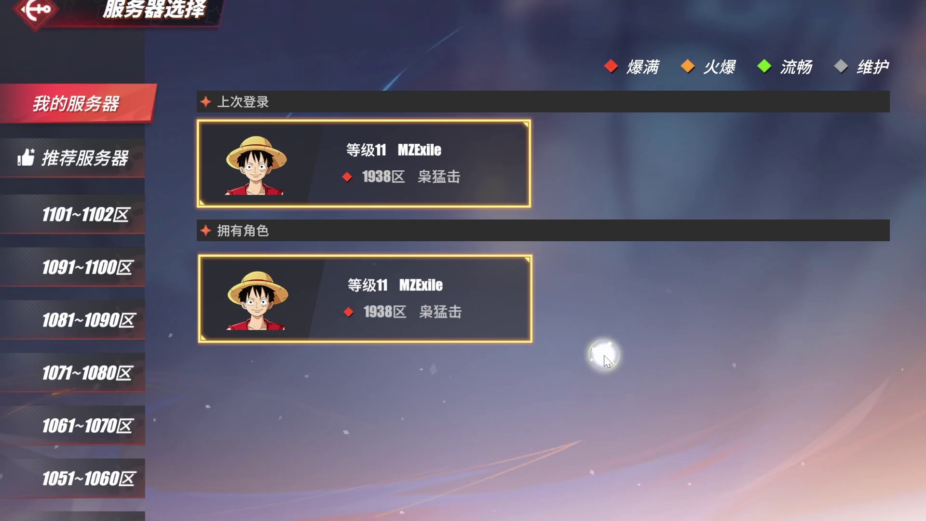
left_click(103, 222)
left_click(110, 270)
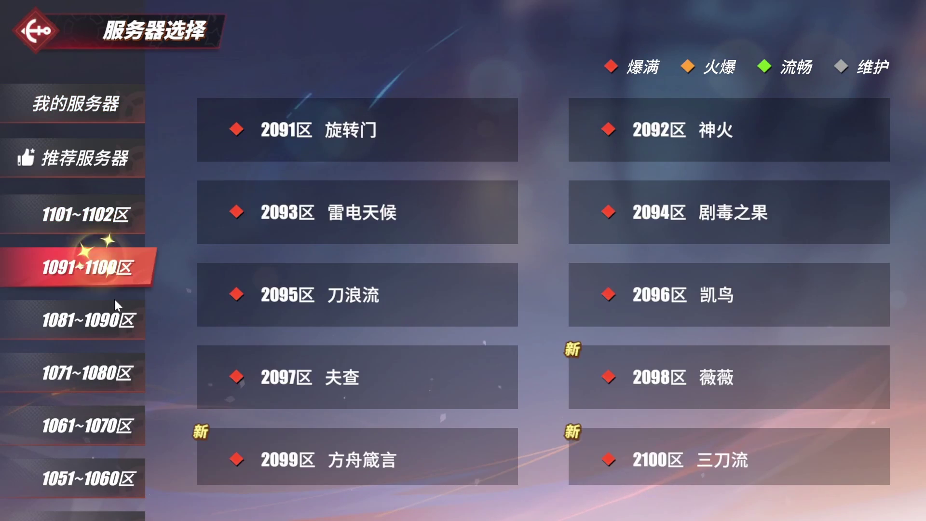
left_click(90, 119)
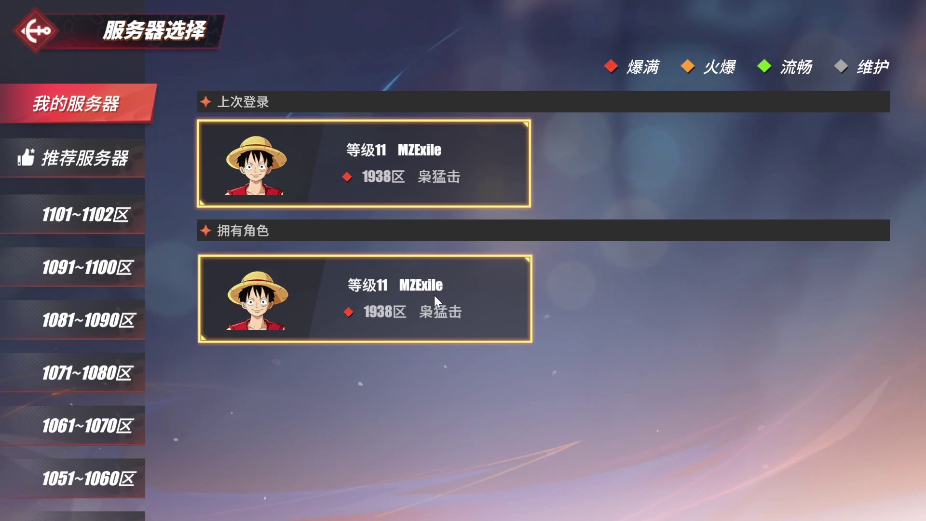
left_click(45, 34)
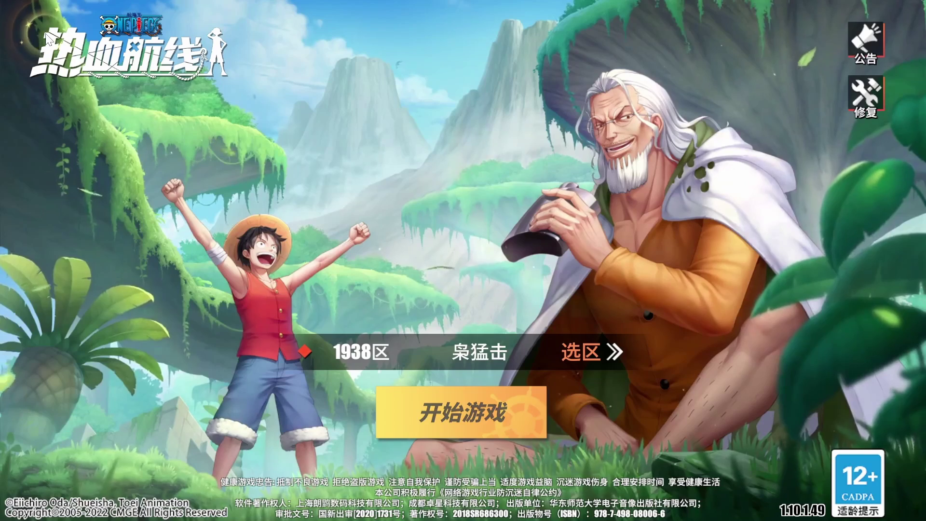
left_click(508, 398)
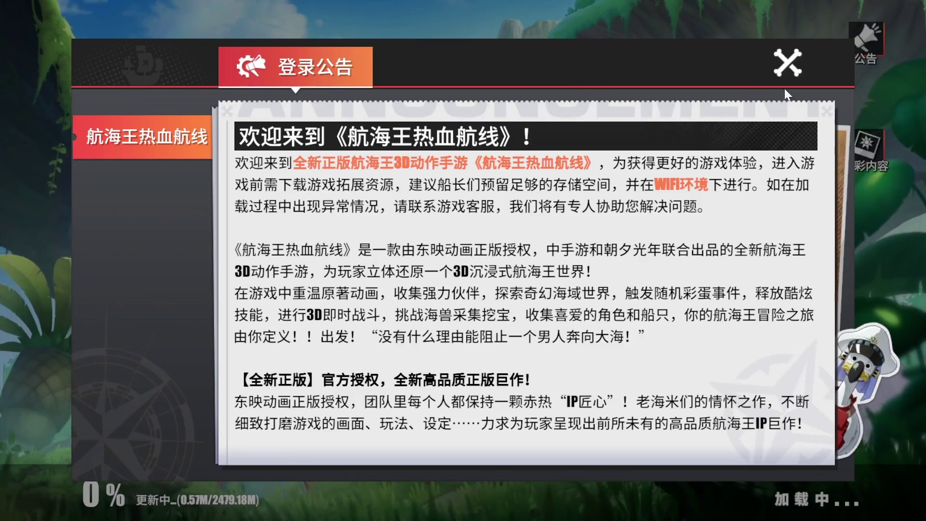
Close the welcome announcement and run Luffy through 橘子镇 to the fountain.
left_click(788, 62)
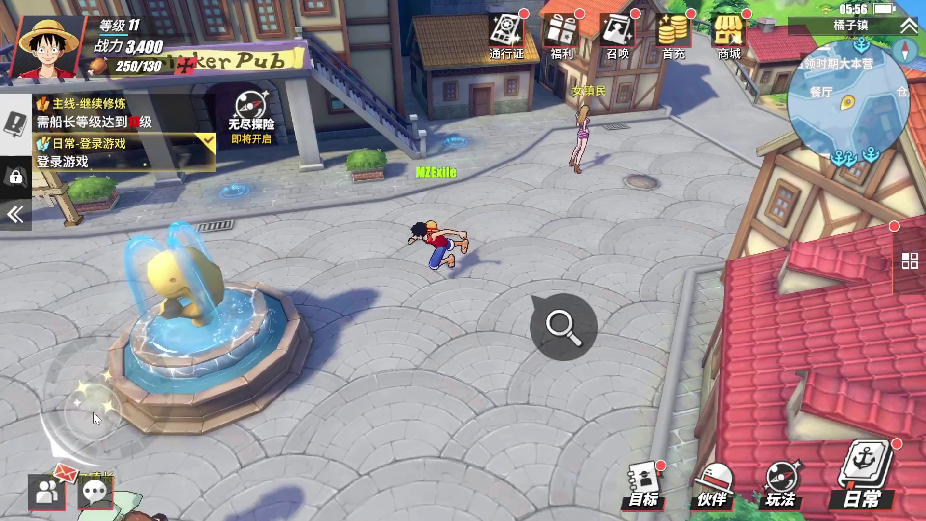
mouse_move(94, 412)
left_mouse_down()
mouse_move(160, 405)
mouse_move(102, 438)
mouse_move(68, 366)
mouse_move(41, 384)
mouse_move(265, 337)
mouse_move(260, 404)
mouse_move(46, 434)
mouse_move(134, 431)
mouse_move(114, 444)
left_mouse_up()
left_click(549, 362)
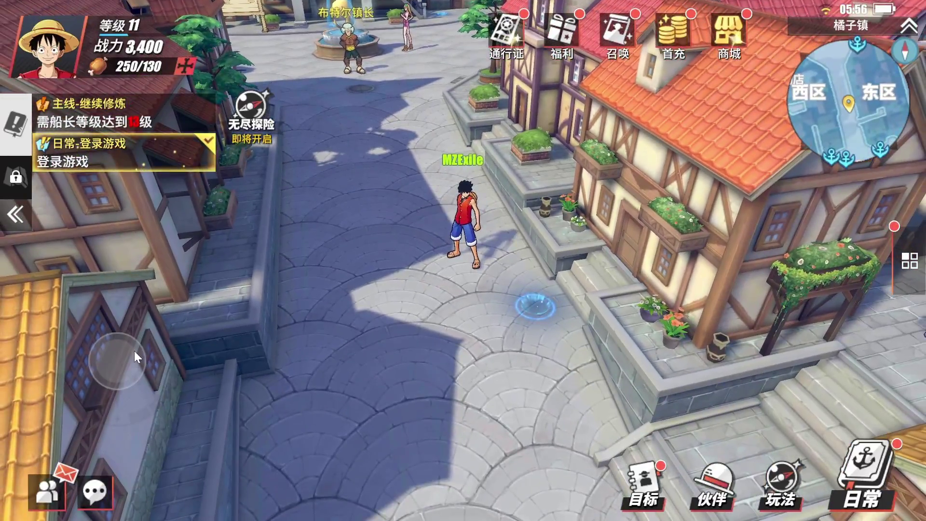
mouse_move(134, 351)
left_mouse_down()
mouse_move(133, 324)
mouse_move(121, 327)
left_mouse_up()
mouse_move(117, 329)
left_mouse_down()
mouse_move(79, 348)
mouse_move(79, 337)
mouse_move(148, 305)
mouse_move(238, 431)
mouse_move(298, 371)
mouse_move(297, 285)
mouse_move(263, 283)
mouse_move(264, 274)
left_mouse_up()
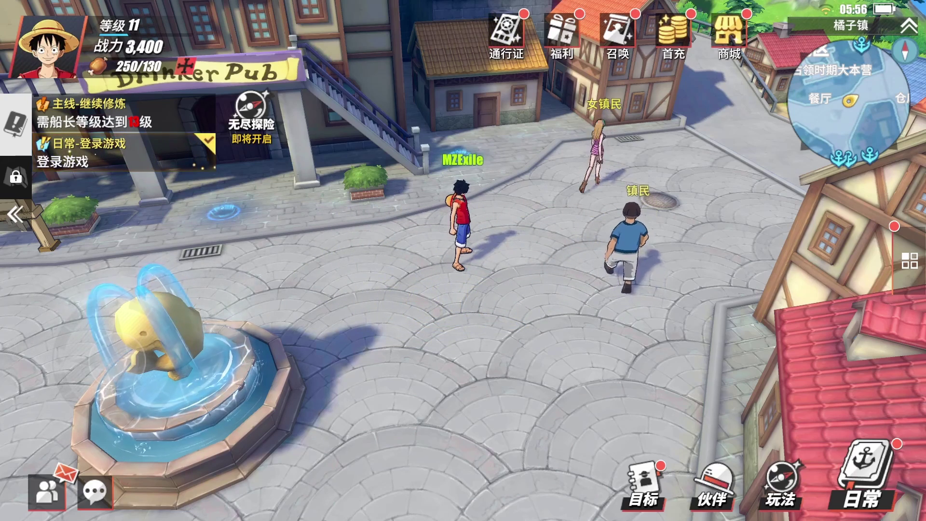
Open the 航海通行证 unlock offer and buy the VIP航海通行证 for ¥68.
left_click(497, 34)
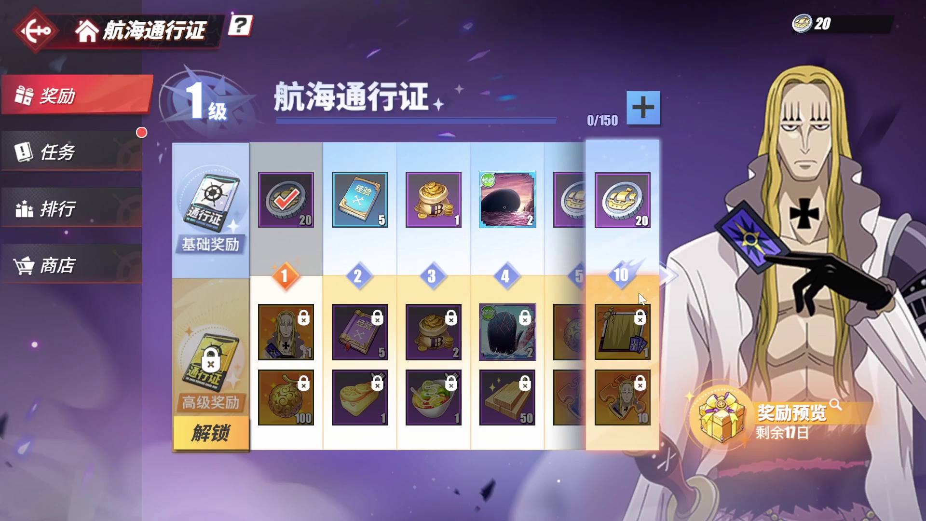
left_click(731, 419)
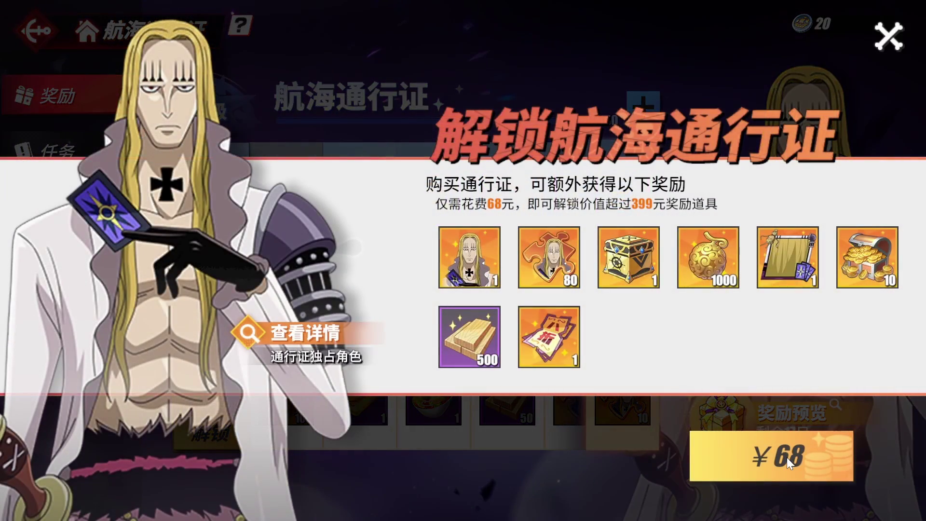
left_click(787, 458)
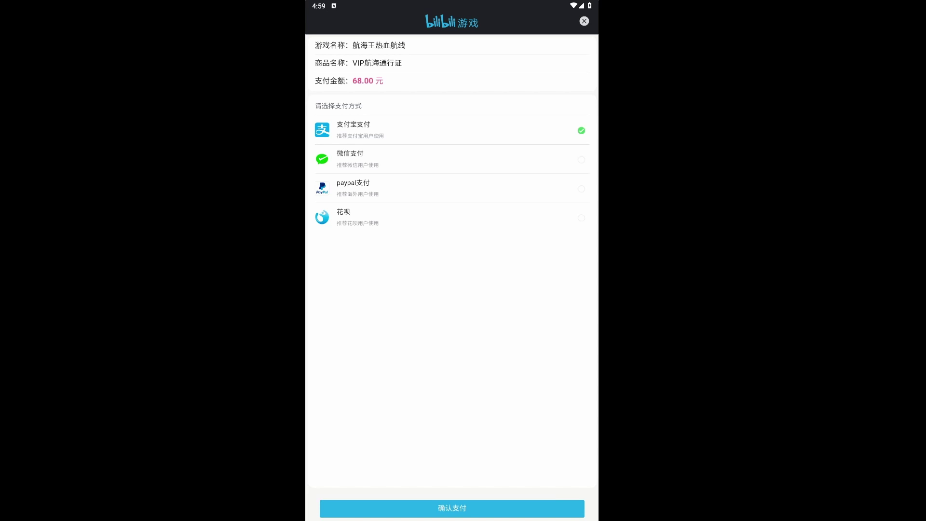
Pay the 68.00 RMB order with paypal支付, confirm, and continue to Pay with PayPal.
left_click(362, 188)
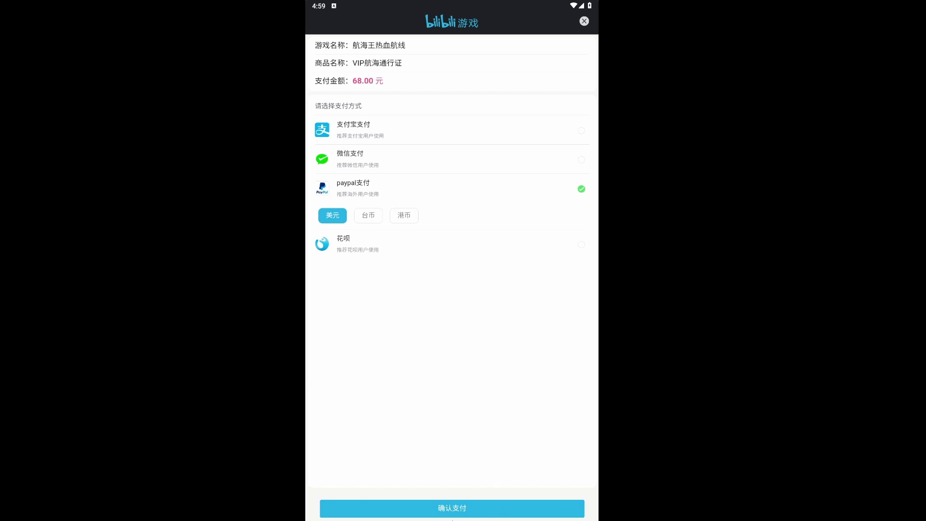
left_click(449, 509)
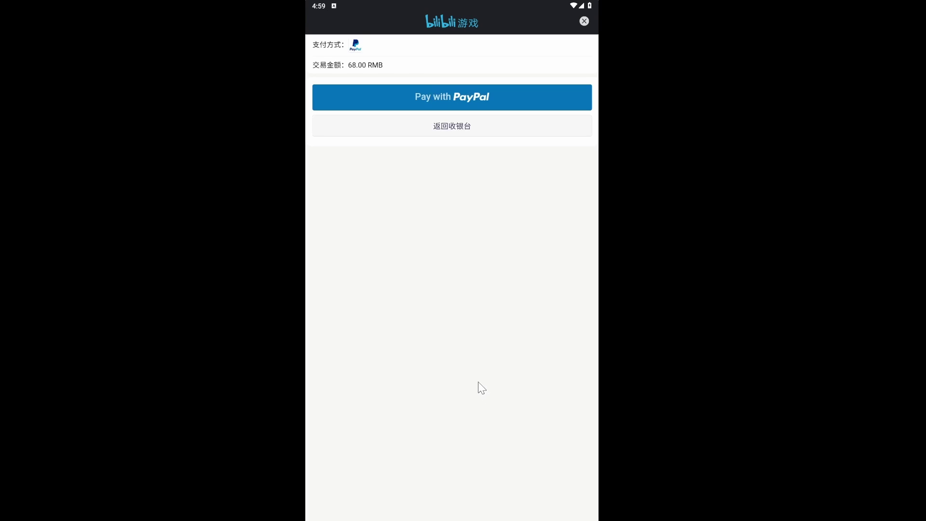
left_click(428, 96)
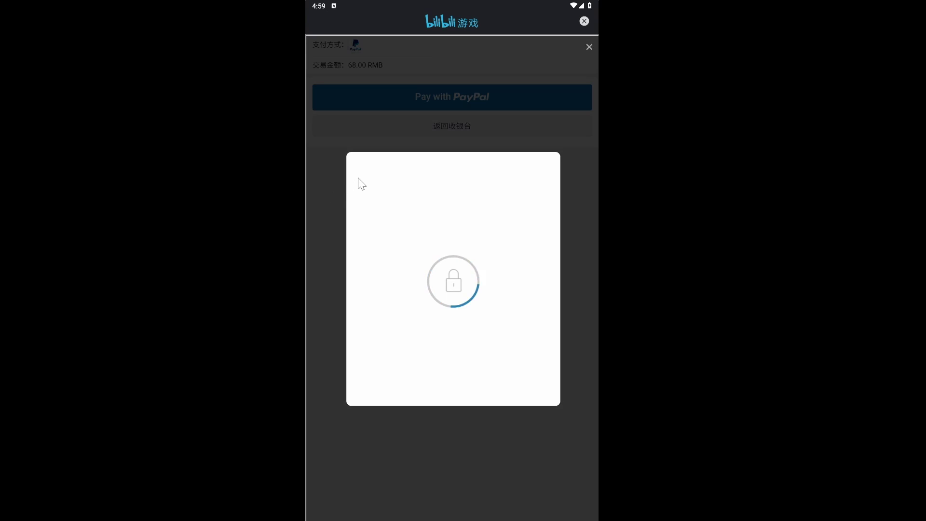